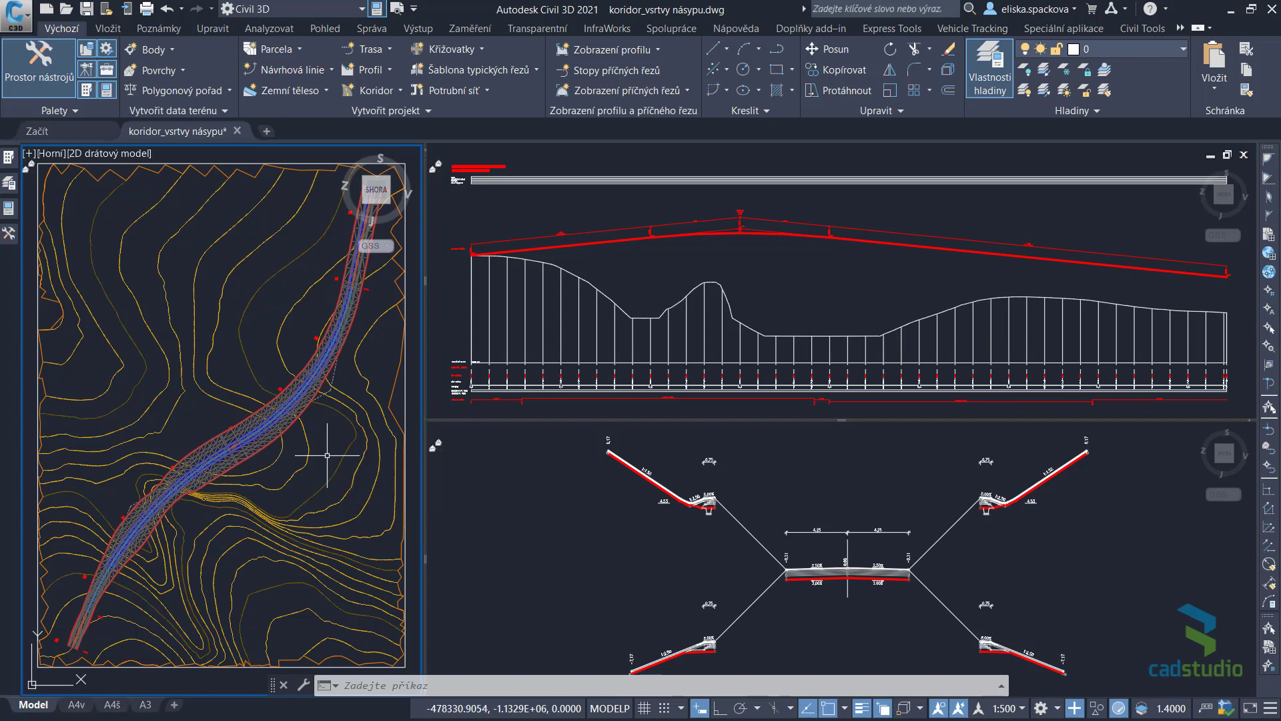
Select the corridor TIN surface and start Extract Solids from Surface.
click(281, 423)
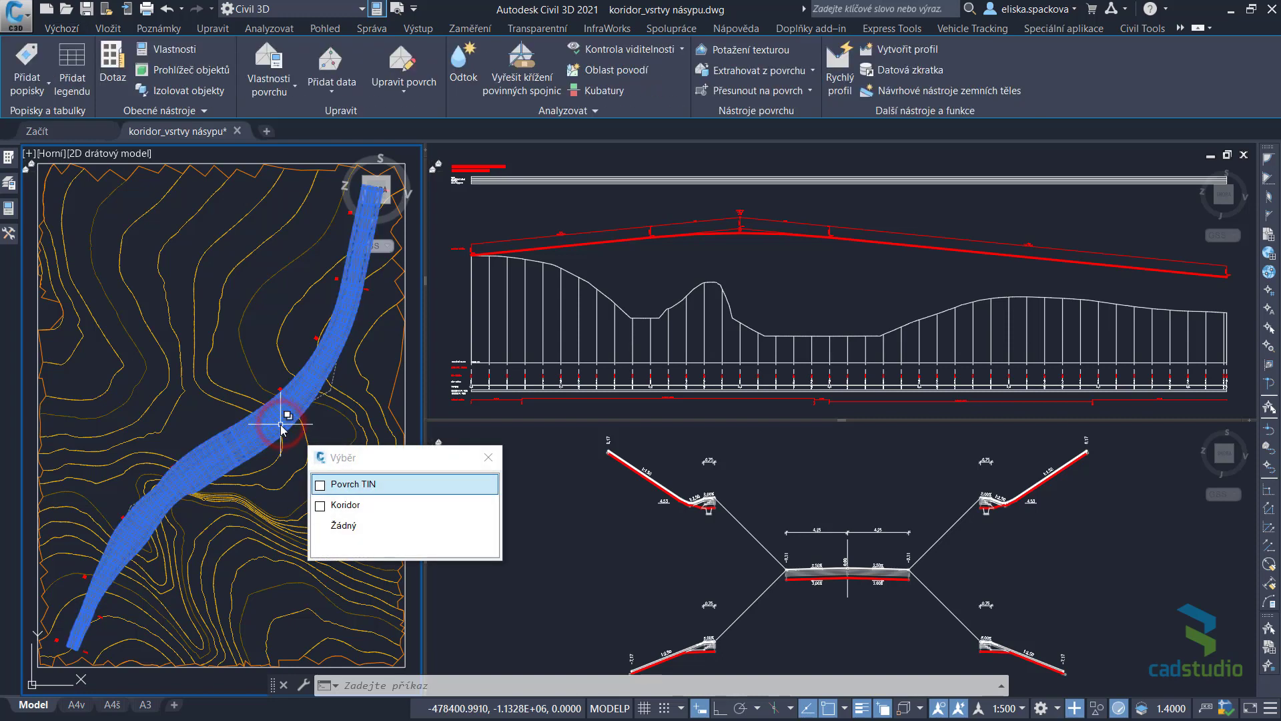
click(377, 489)
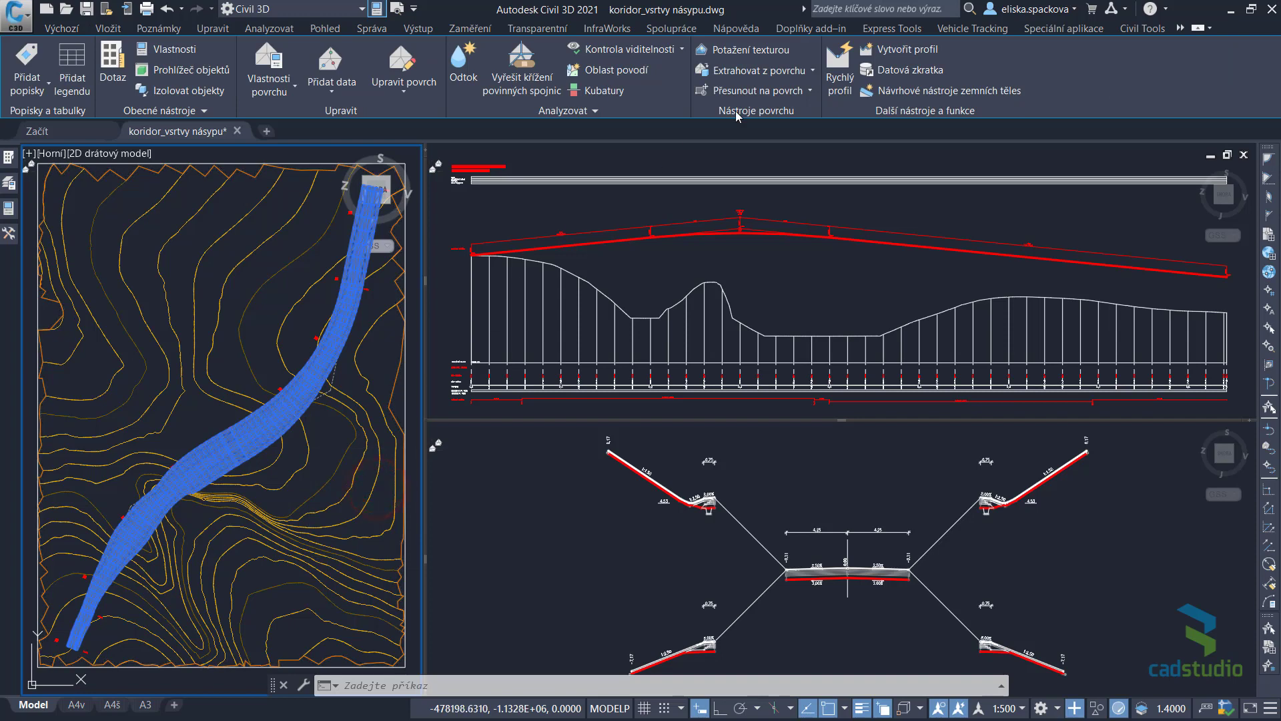
click(814, 70)
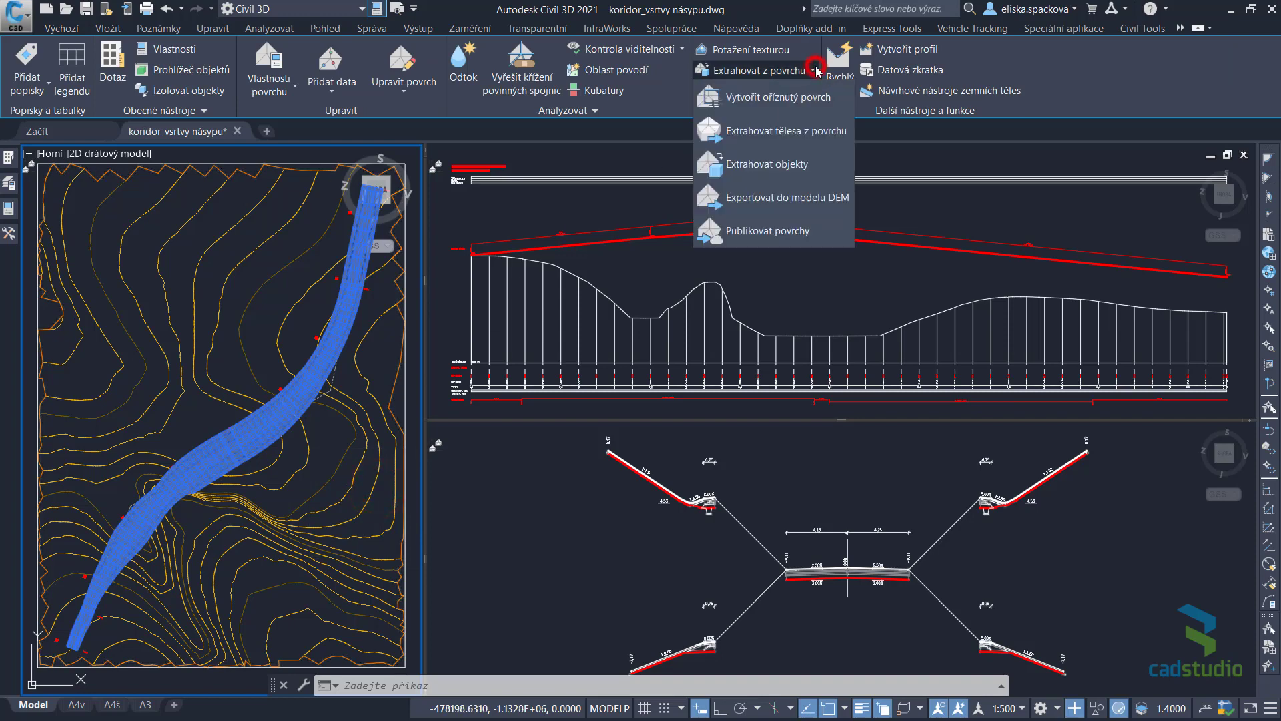
click(849, 133)
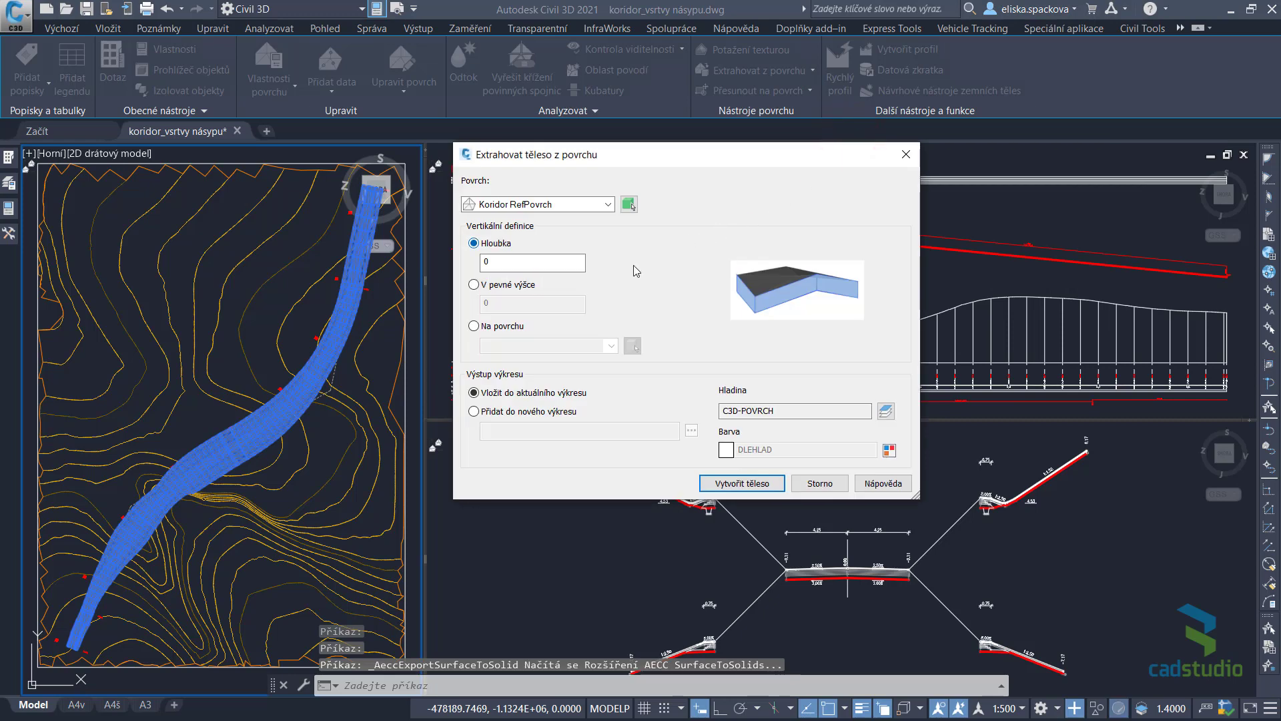
Create the solid down to Stávající DTM in the new drawing 3dtěleso_násyp.dwg.
click(497, 326)
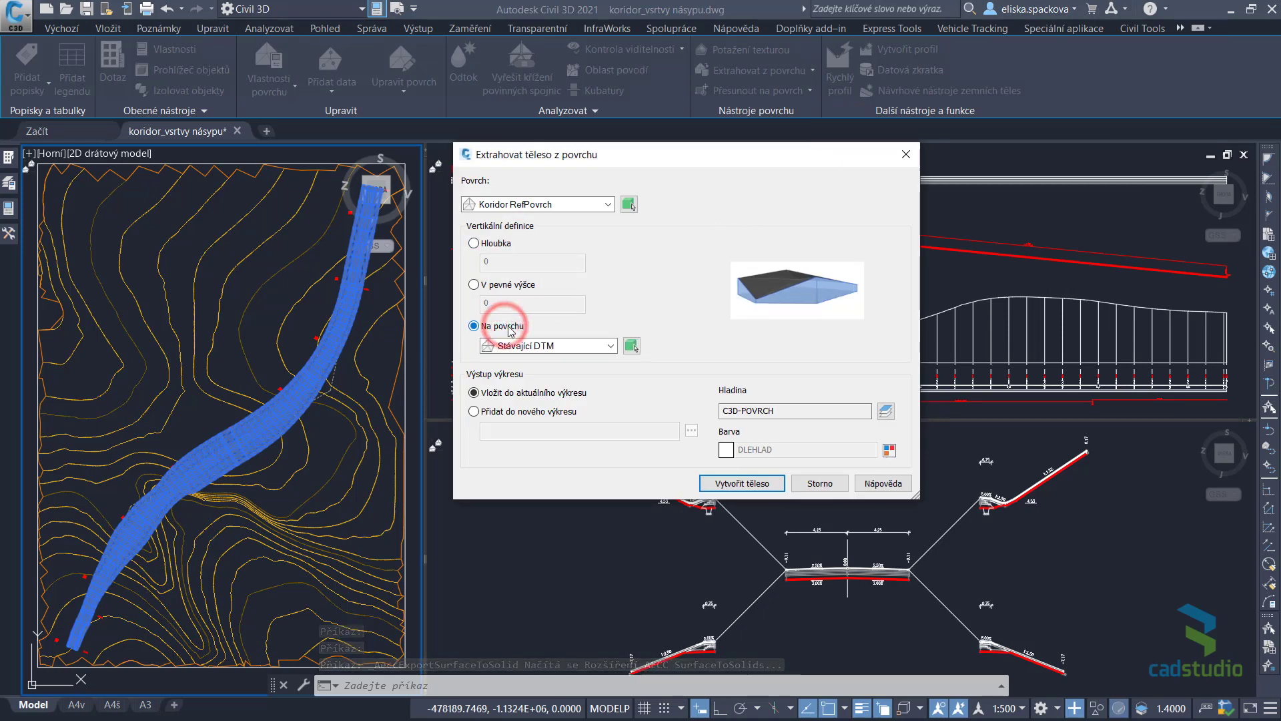
click(544, 412)
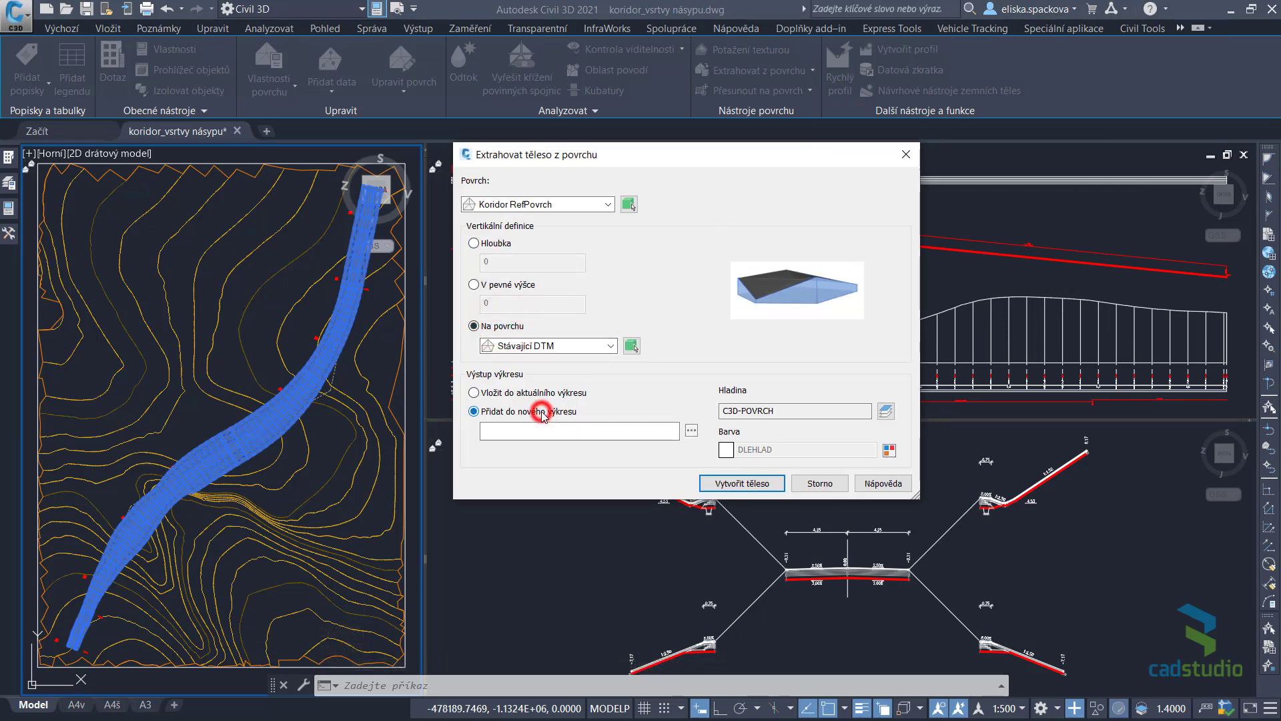
click(652, 429)
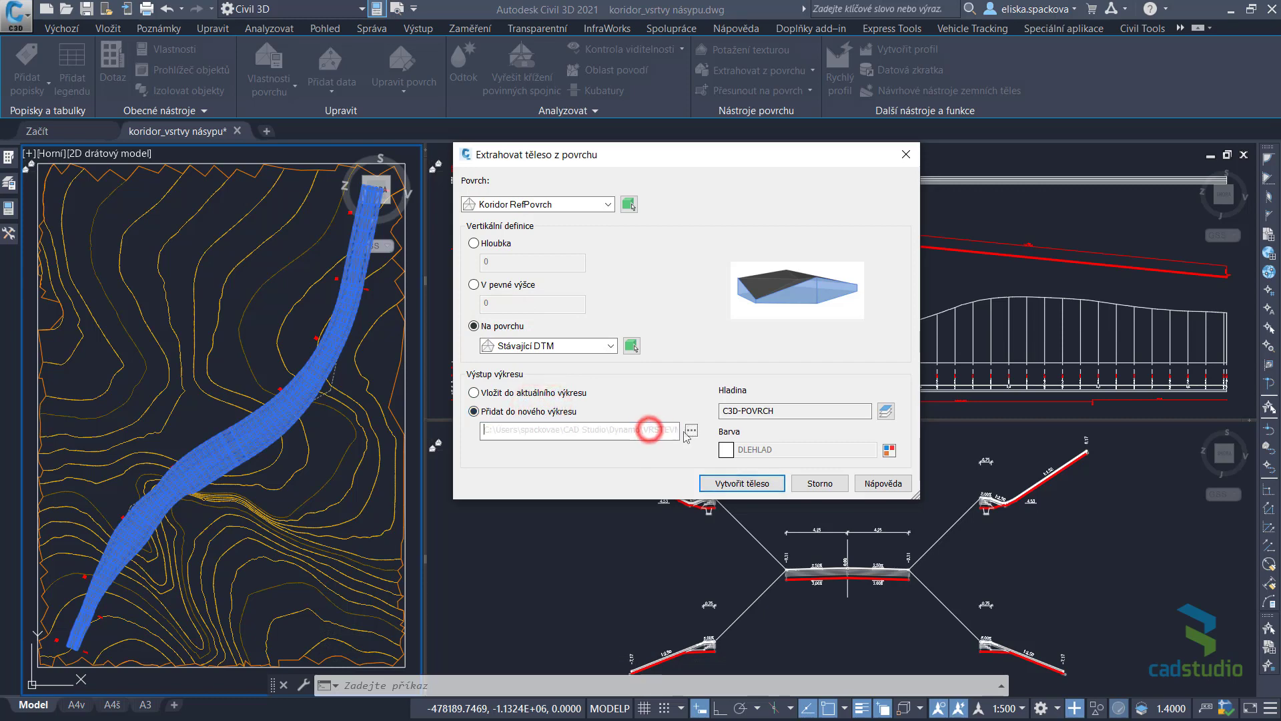
key(ctrl+v)
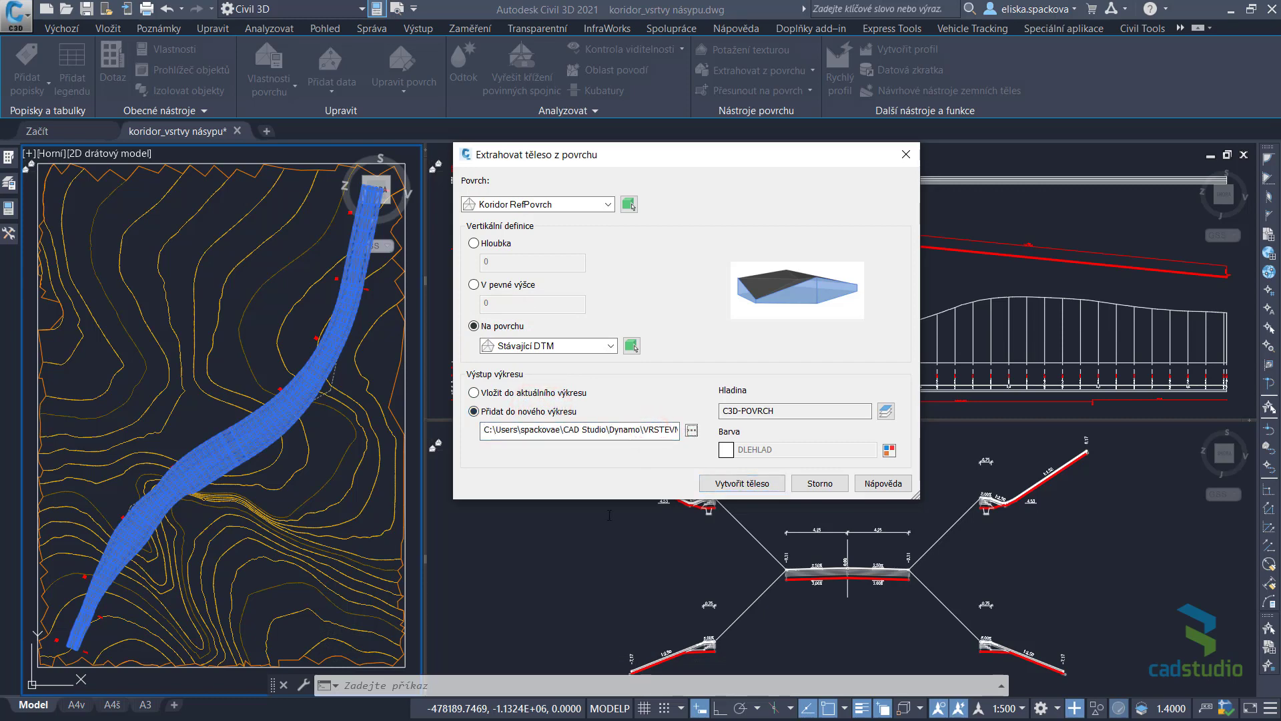
click(734, 491)
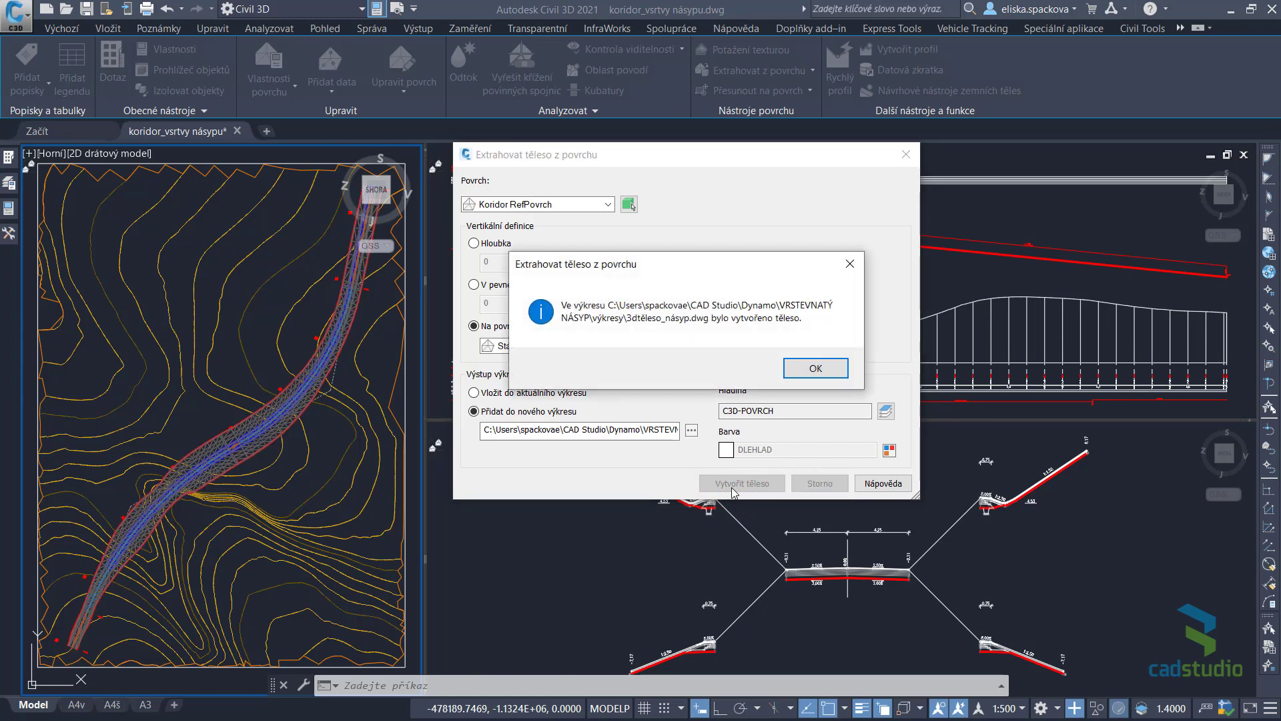
click(801, 371)
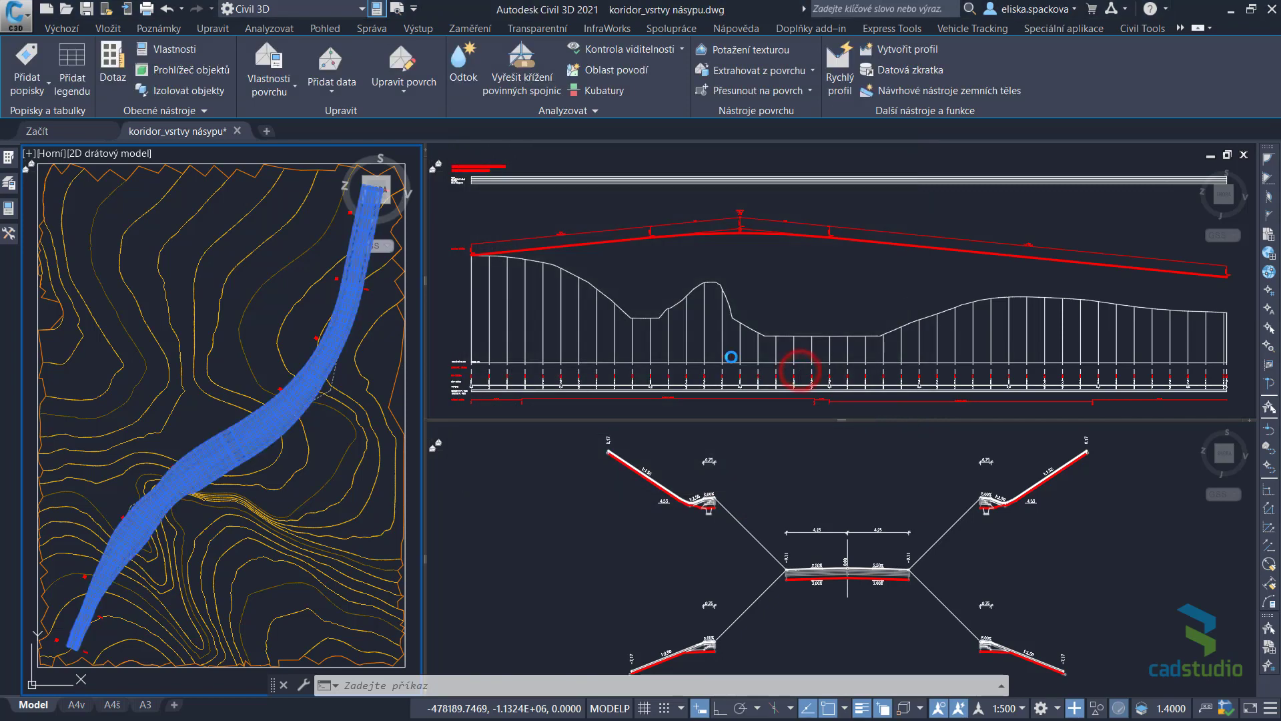
Zoom to the embankment solid and view it in Realistic style from a southwest isometric angle.
key(Escape)
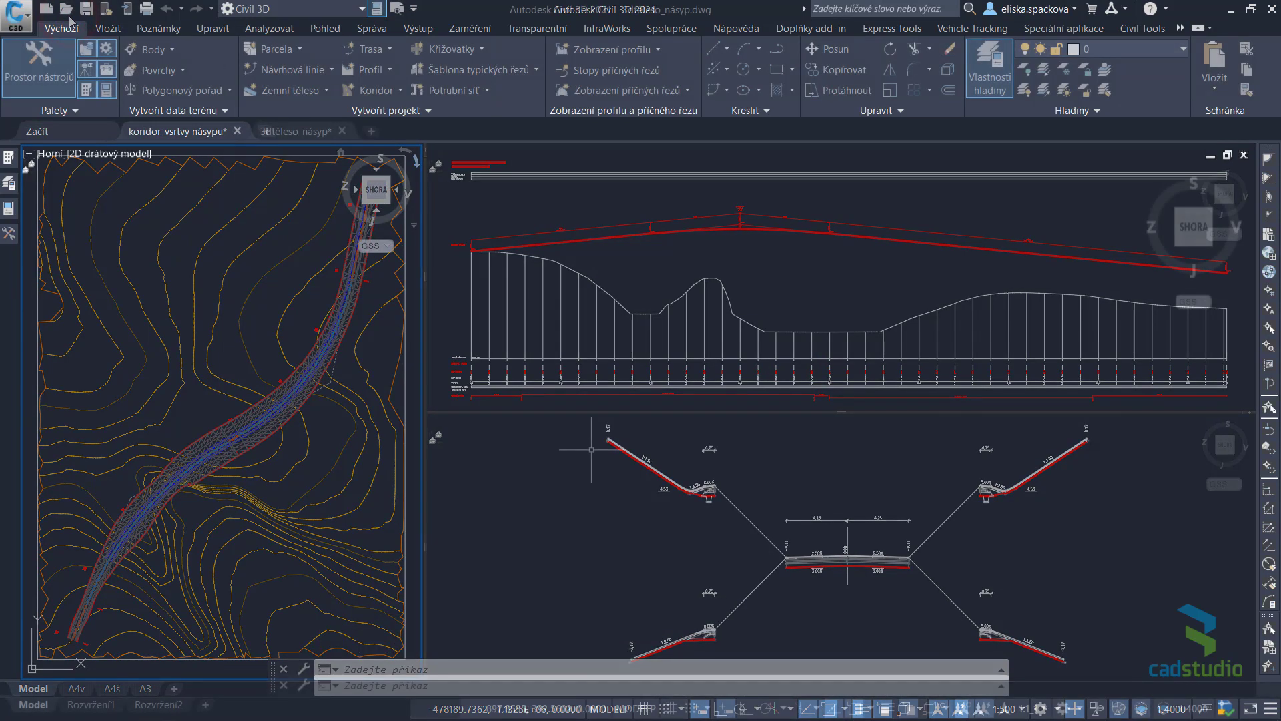
middle_click(625, 460)
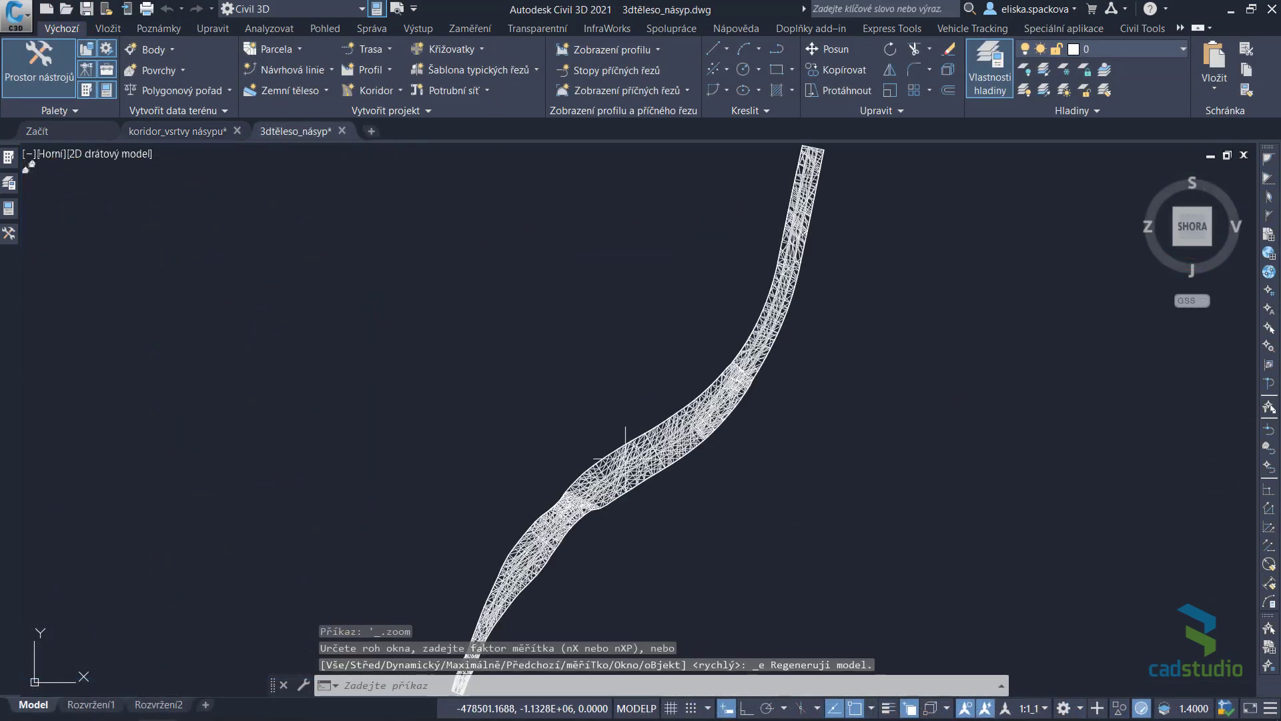
click(101, 155)
click(158, 231)
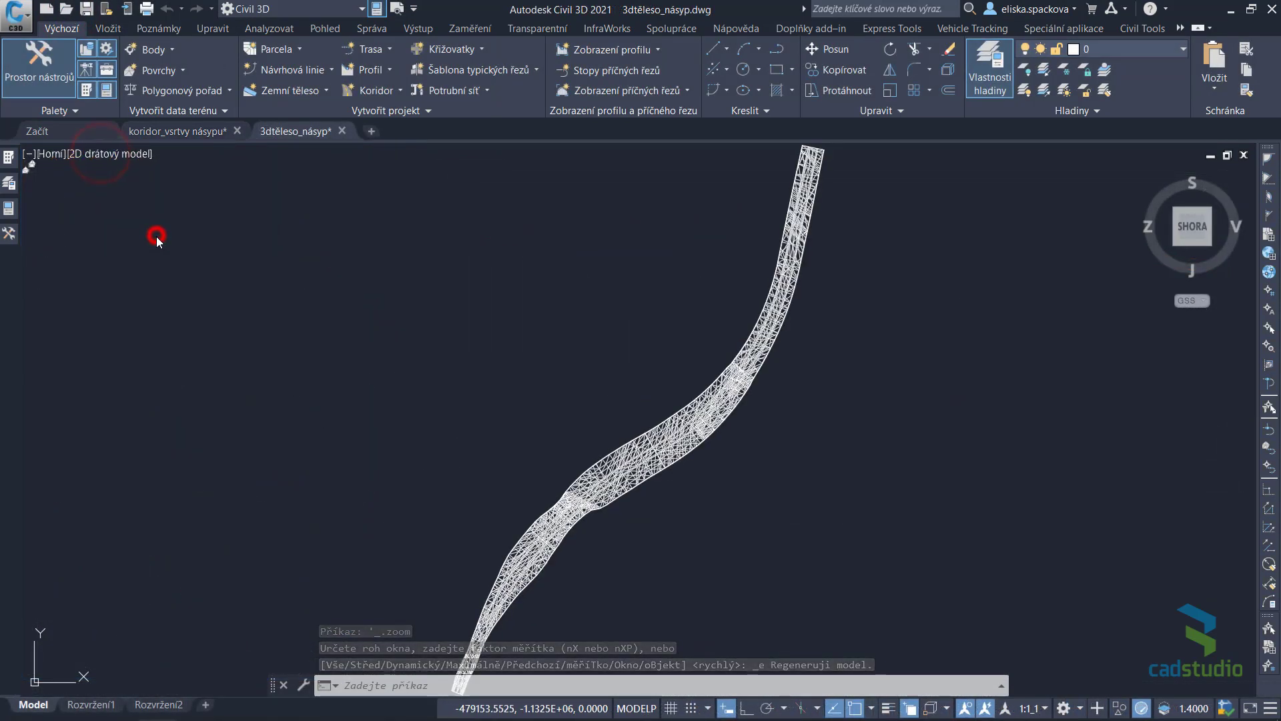
click(1174, 250)
scroll(677, 457, up, 3)
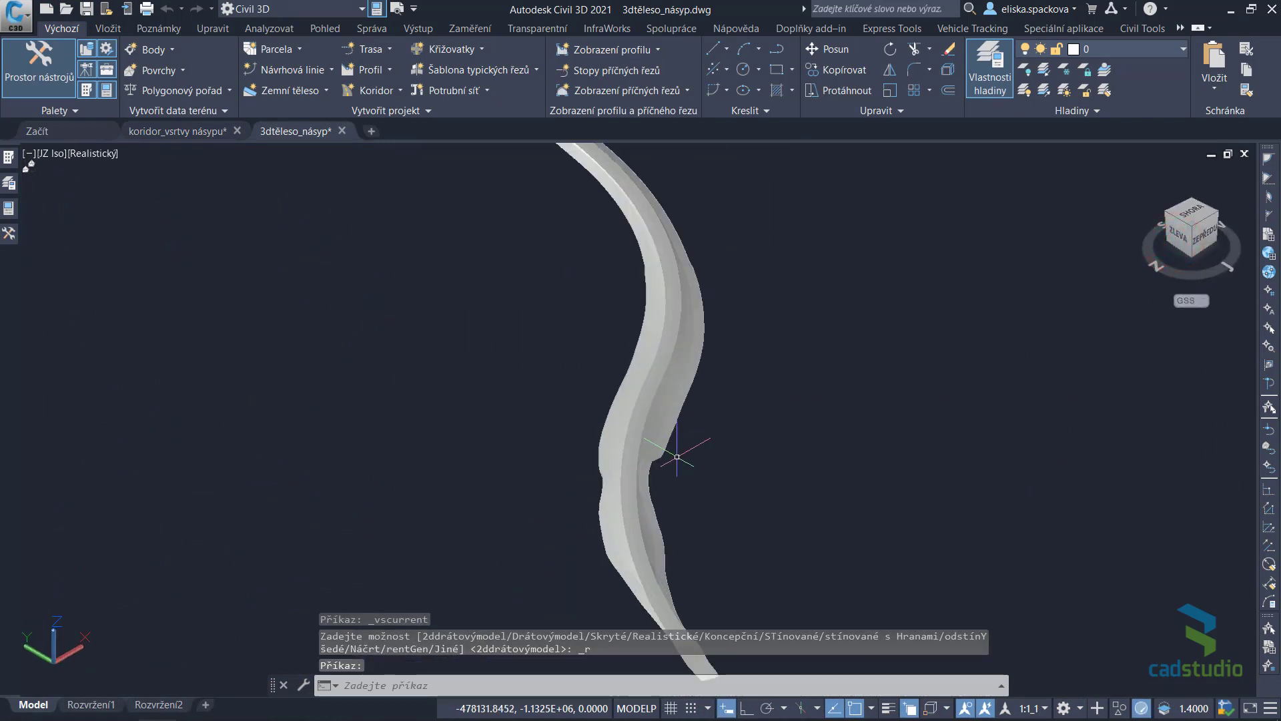
mouse_move(714, 435)
shift+middle_down()
mouse_move(653, 388)
mouse_move(641, 395)
shift+middle_up()
scroll(673, 444, up, 2)
scroll(674, 444, up, 4)
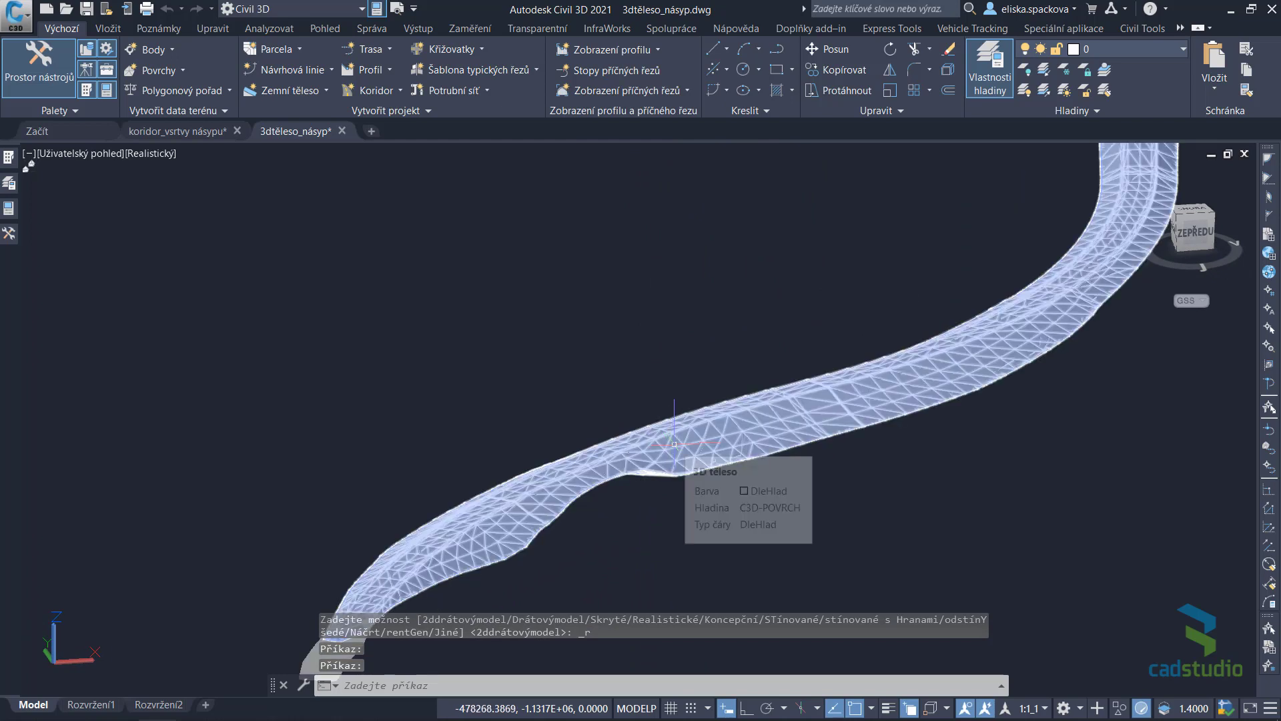
Hide the object covering the solid with Isolate Objects > Hide and reframe the view.
click(316, 659)
right_click(316, 661)
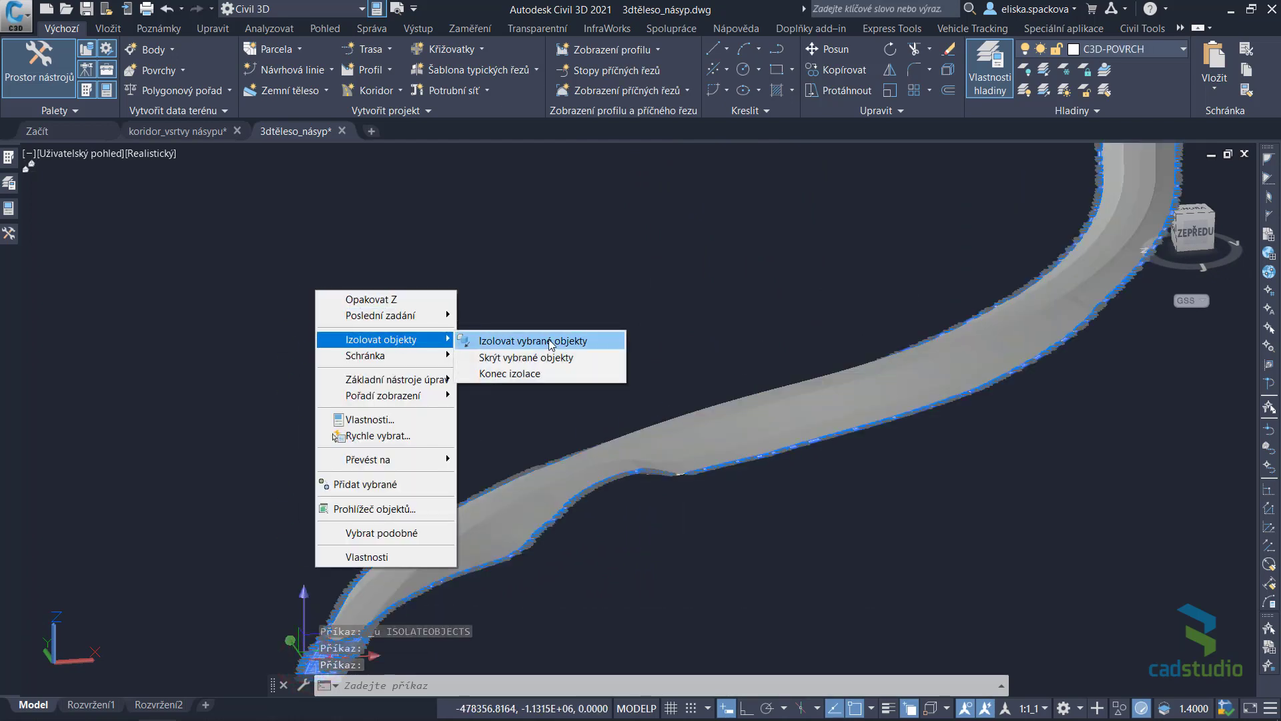
click(534, 357)
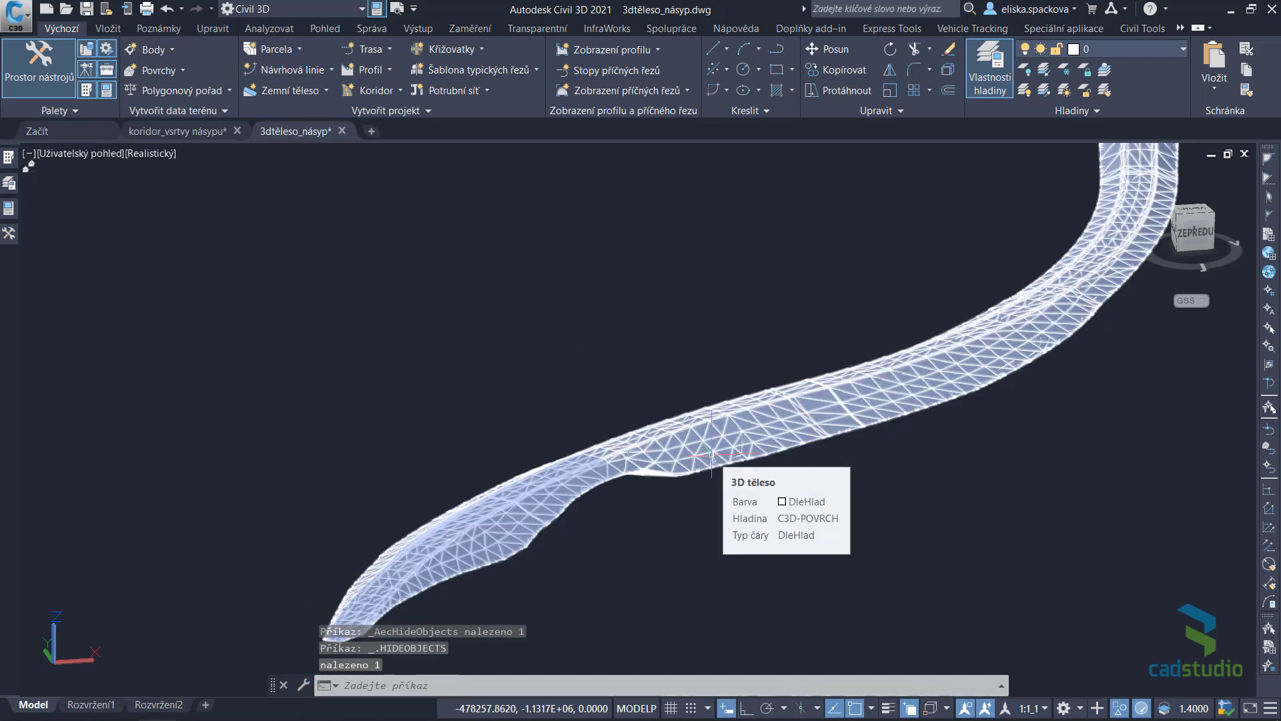
scroll(711, 453, down, 5)
scroll(730, 444, down, 1)
middle_drag(730, 444, 390, 434)
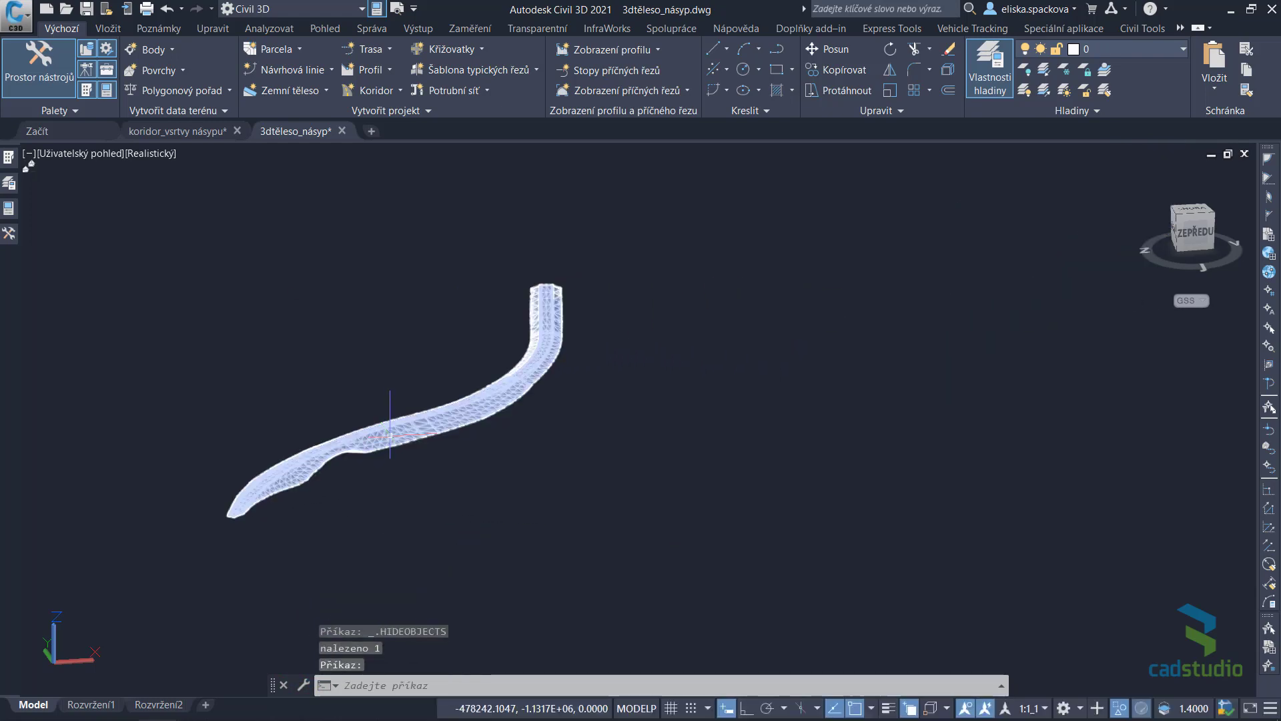
click(362, 29)
In Dynamo Player, set Tloušťka vrstvy to 0.3, pick the embankment solid, and run CS_Vrstvy násypu.
click(1187, 75)
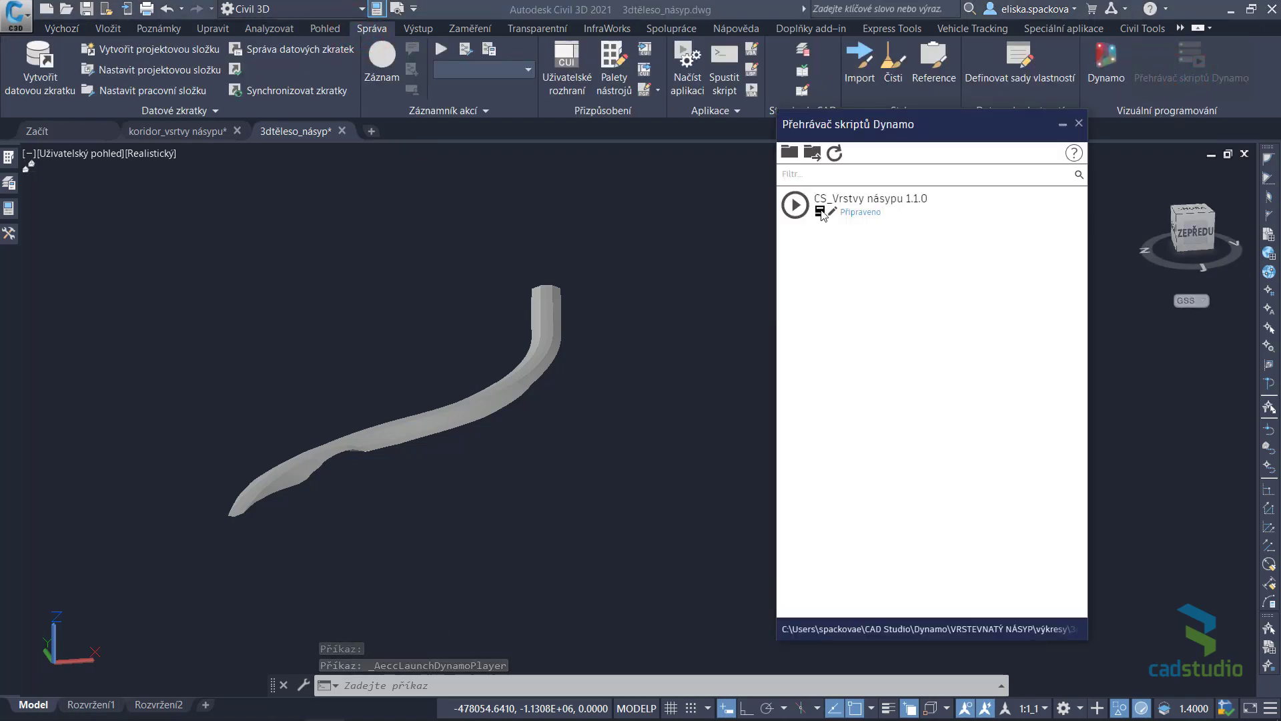
click(820, 211)
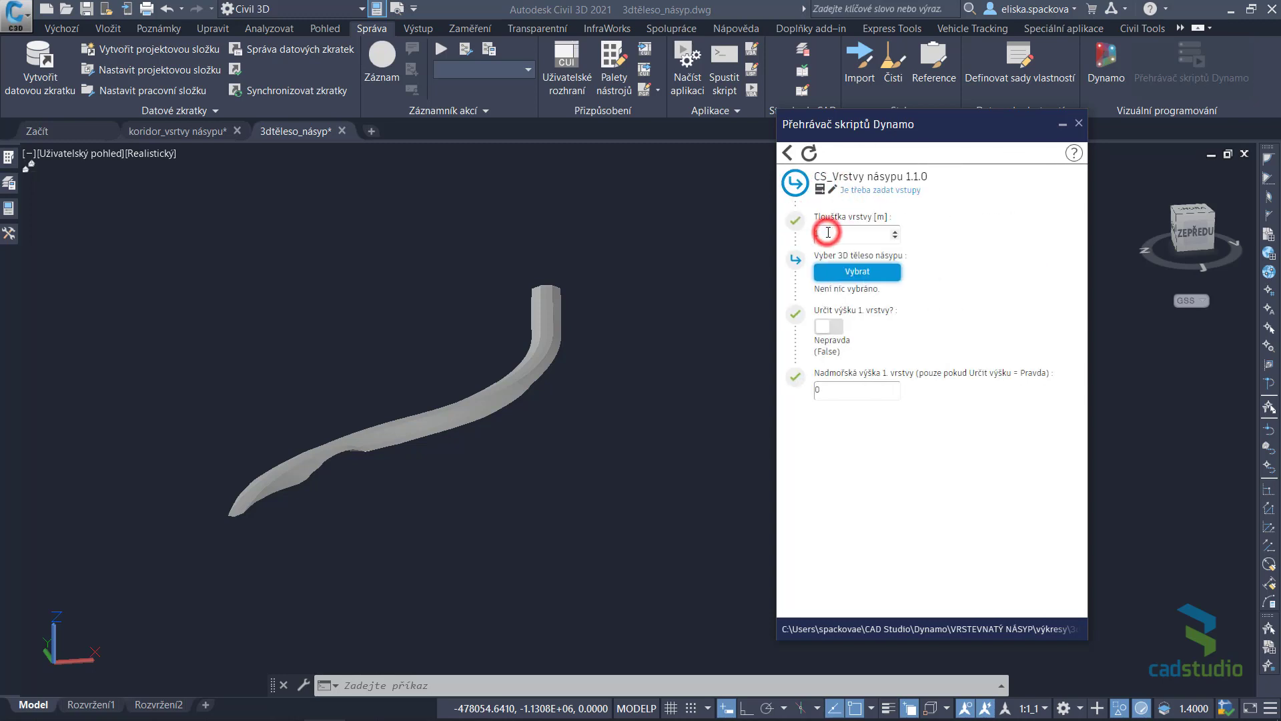
text(0.3)
click(845, 272)
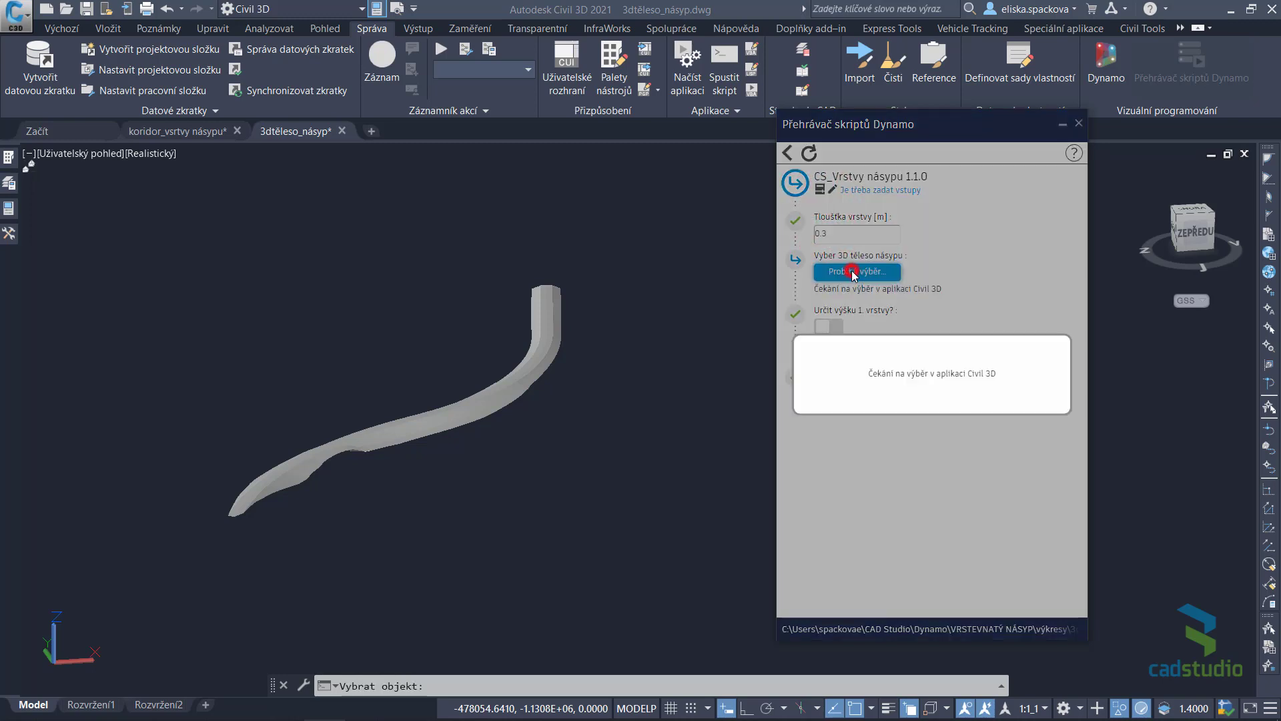
click(502, 393)
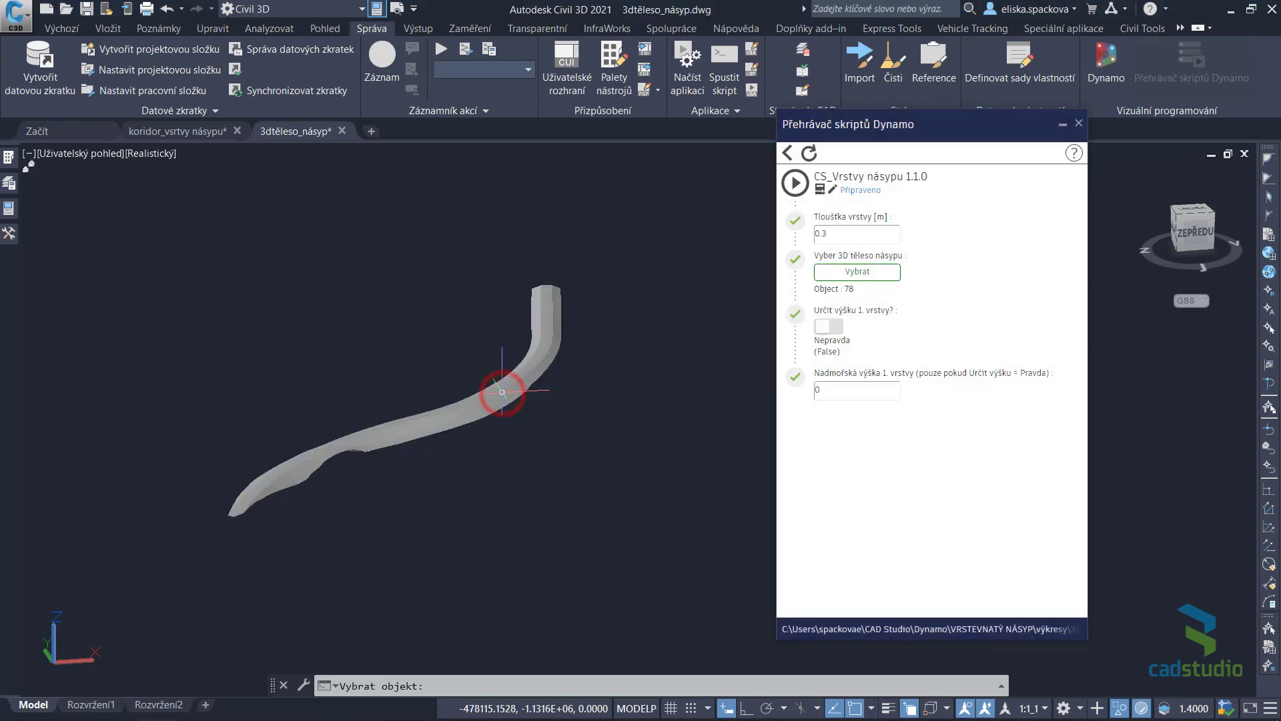
click(828, 326)
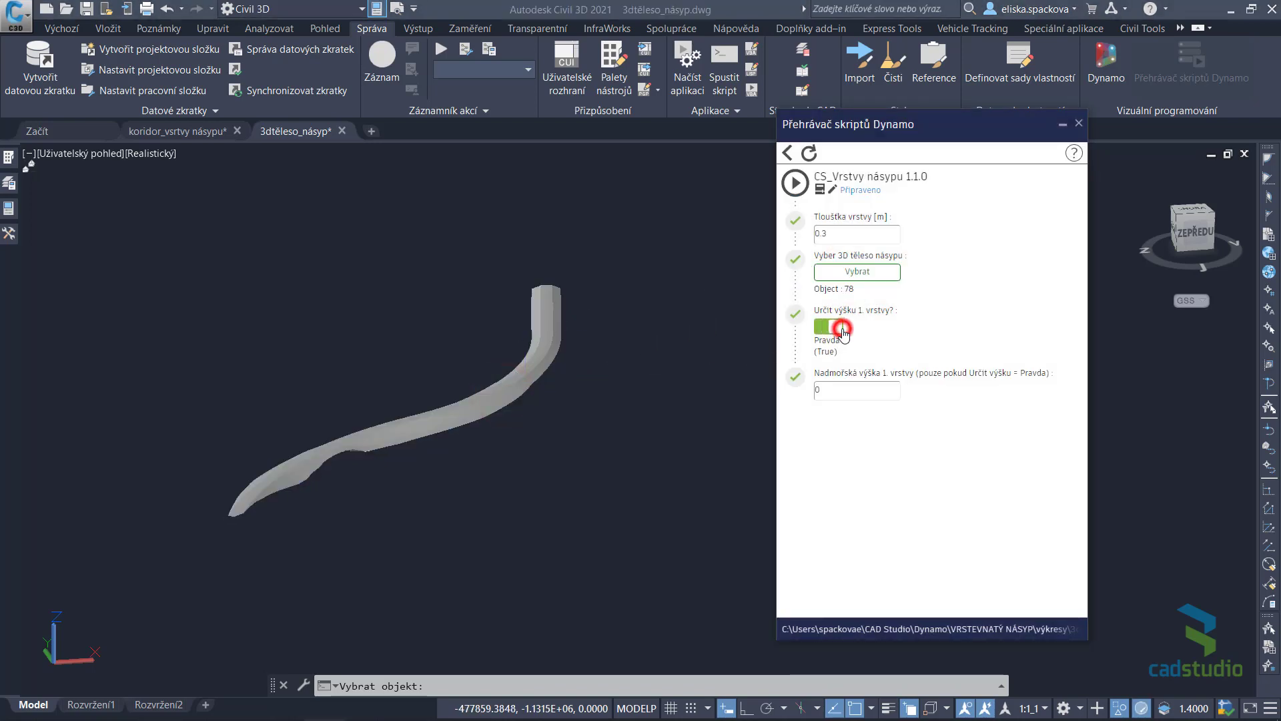
click(829, 326)
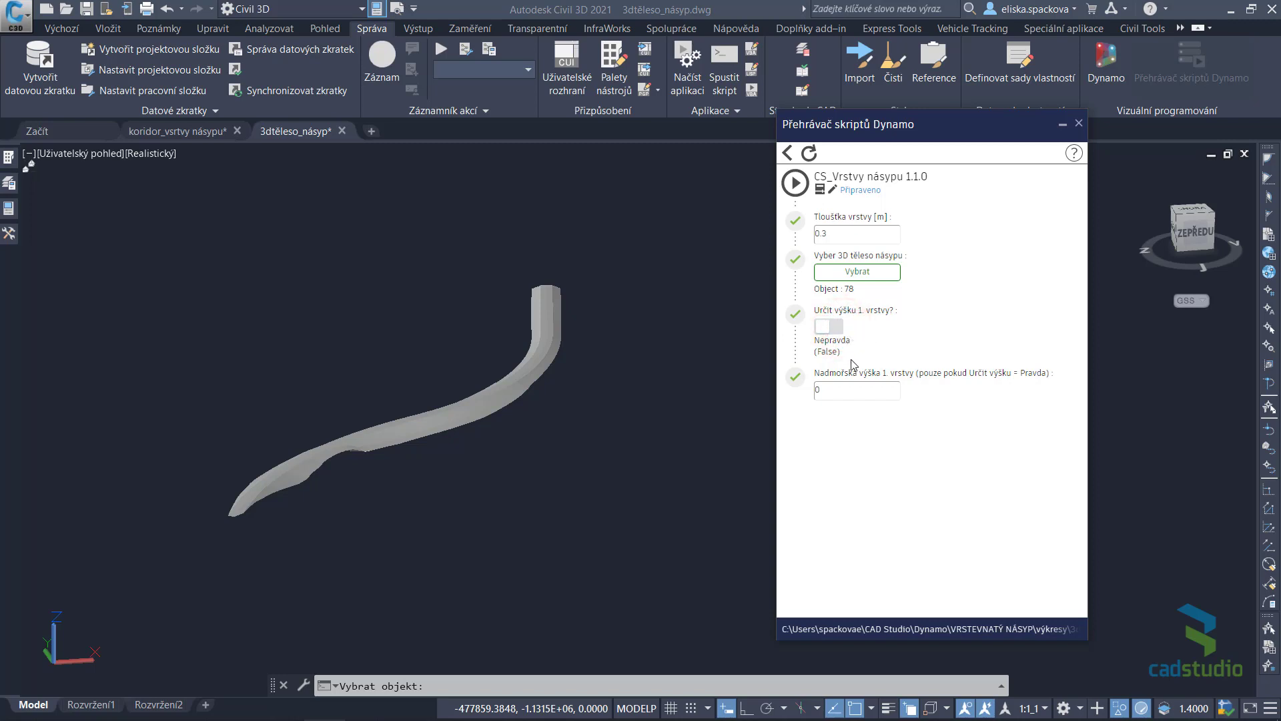
click(797, 182)
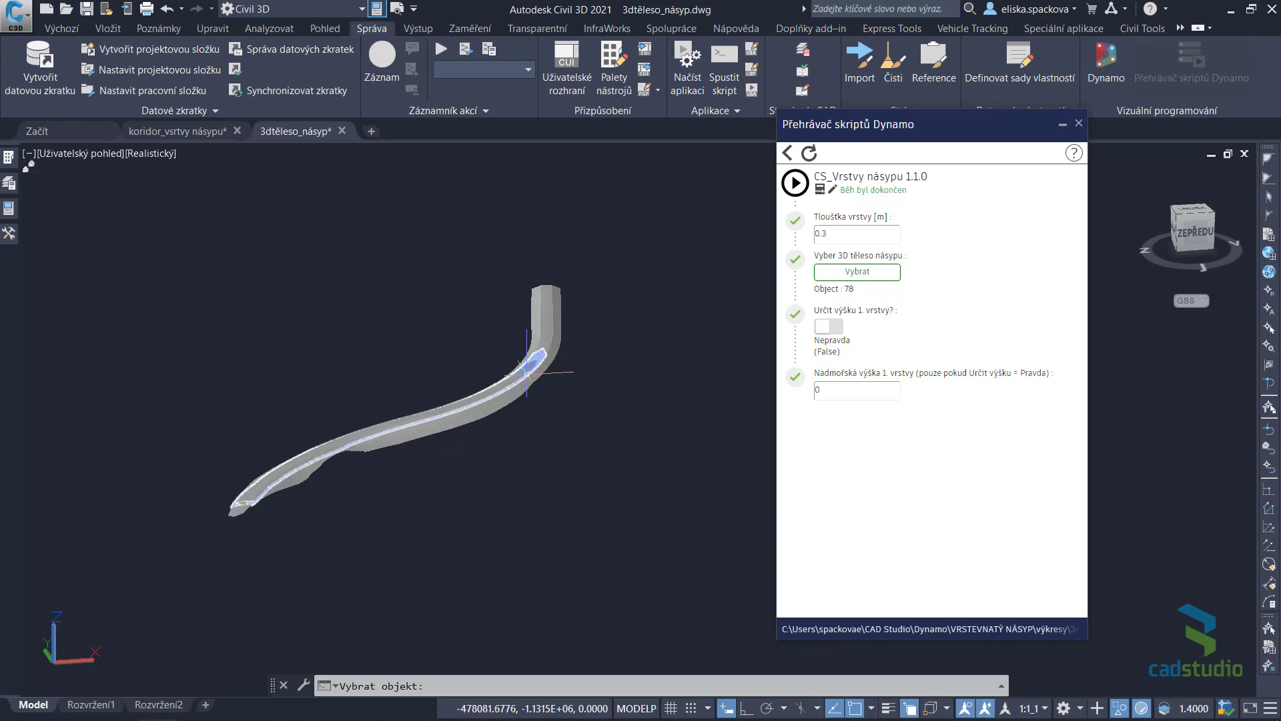
Zoom in and check the embankment now holds several stacked 3D těleso solids, then close Dynamo Player.
scroll(468, 403, up, 5)
scroll(466, 404, up, 5)
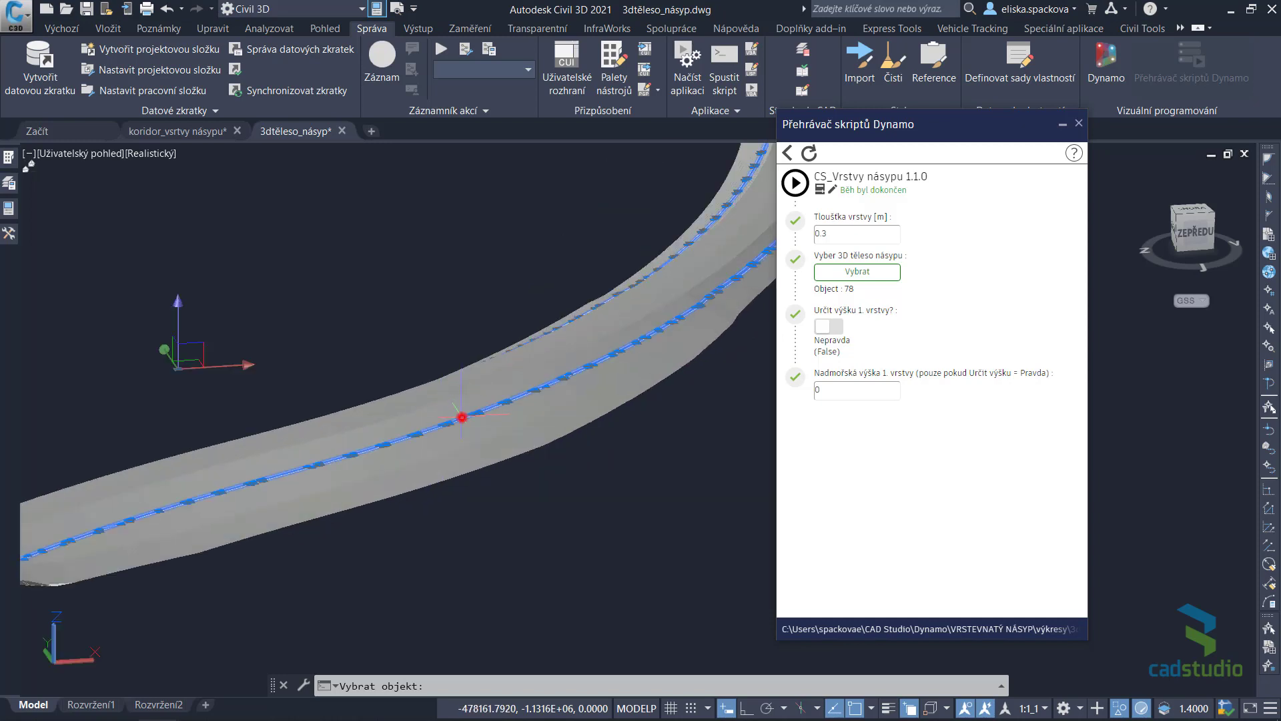
click(461, 417)
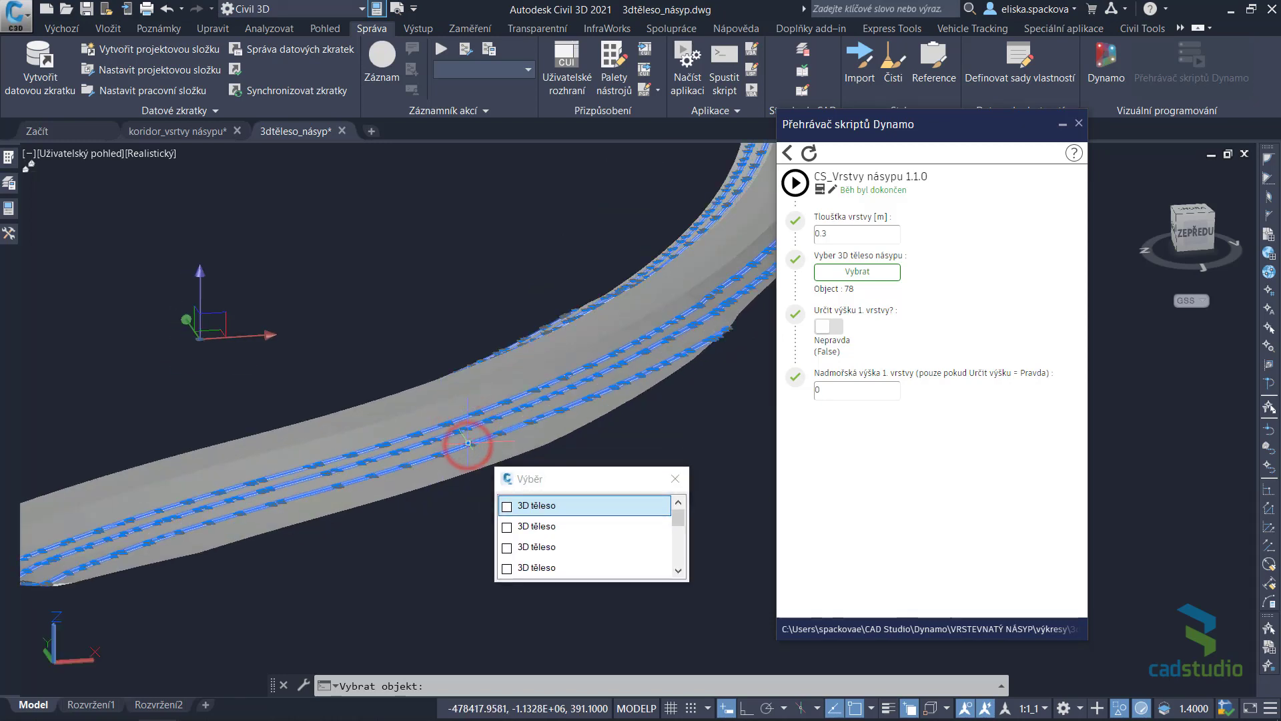
key(Escape)
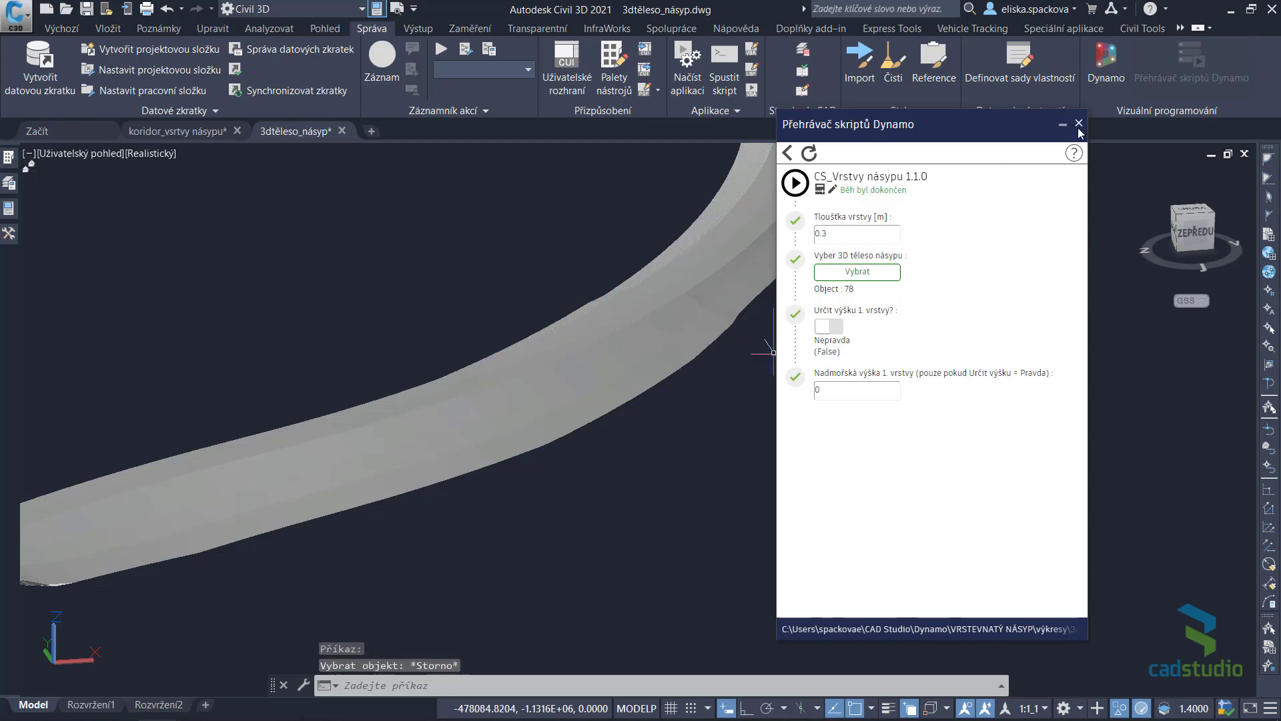
click(1078, 124)
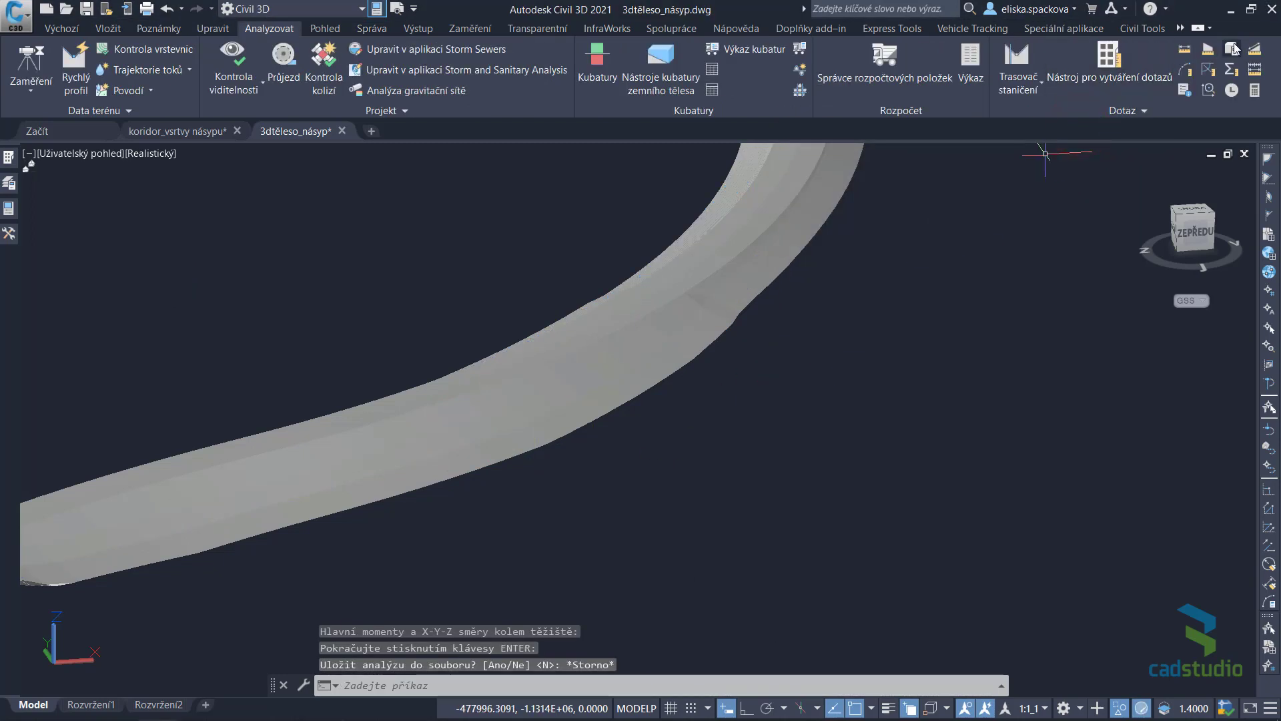
List one layer solid's mass properties (HMOTV), confirming its 387.8187 to 388.1000 elevation range.
click(1231, 48)
click(476, 471)
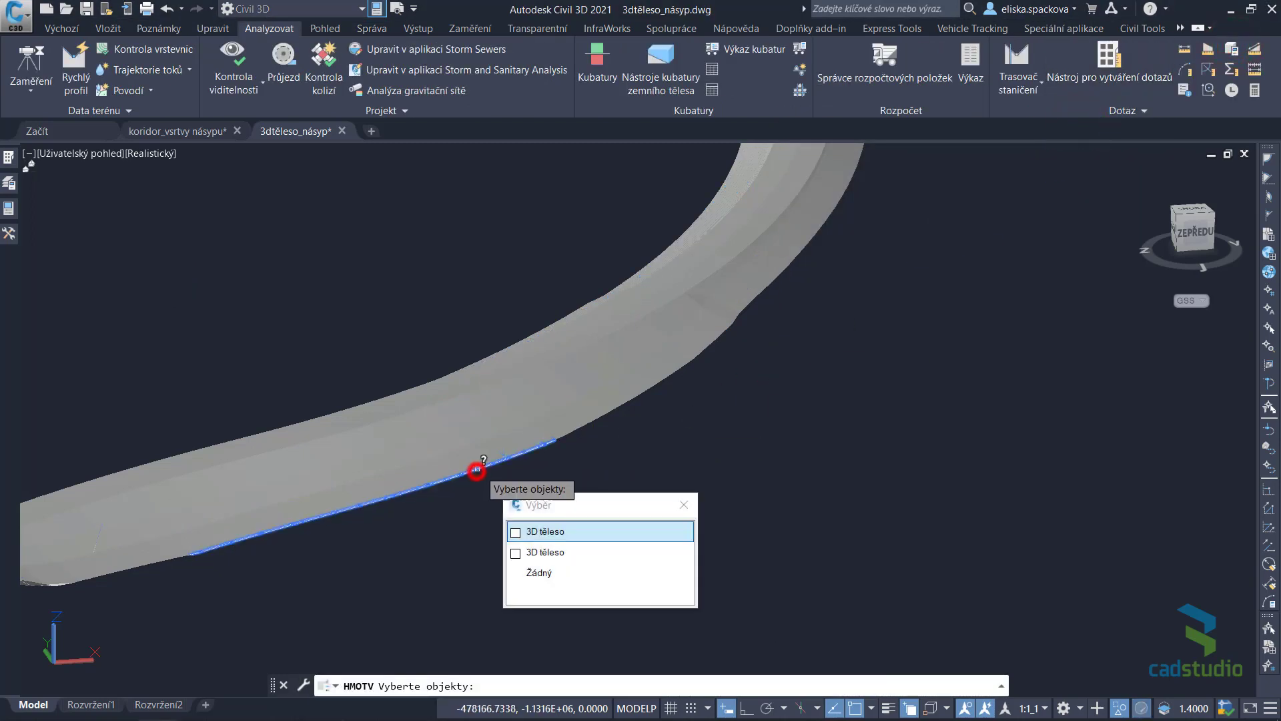
click(553, 529)
key(Return)
key(Return)
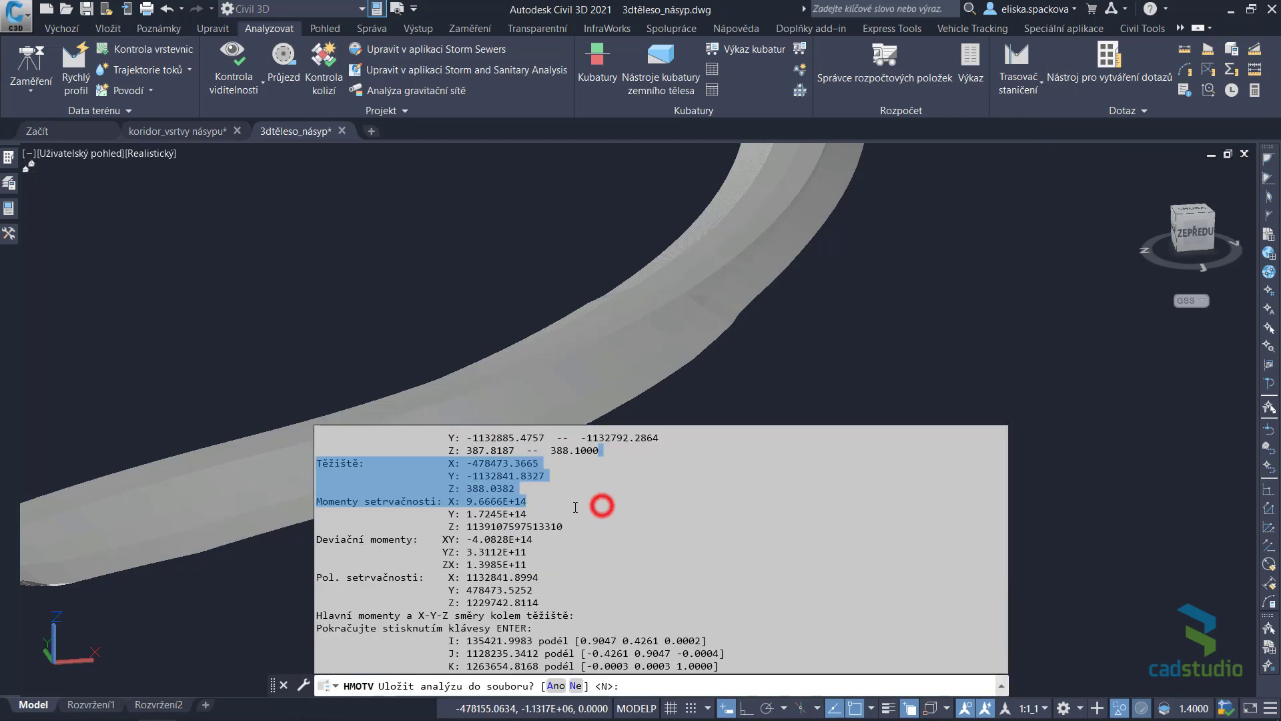
drag(605, 451, 437, 450)
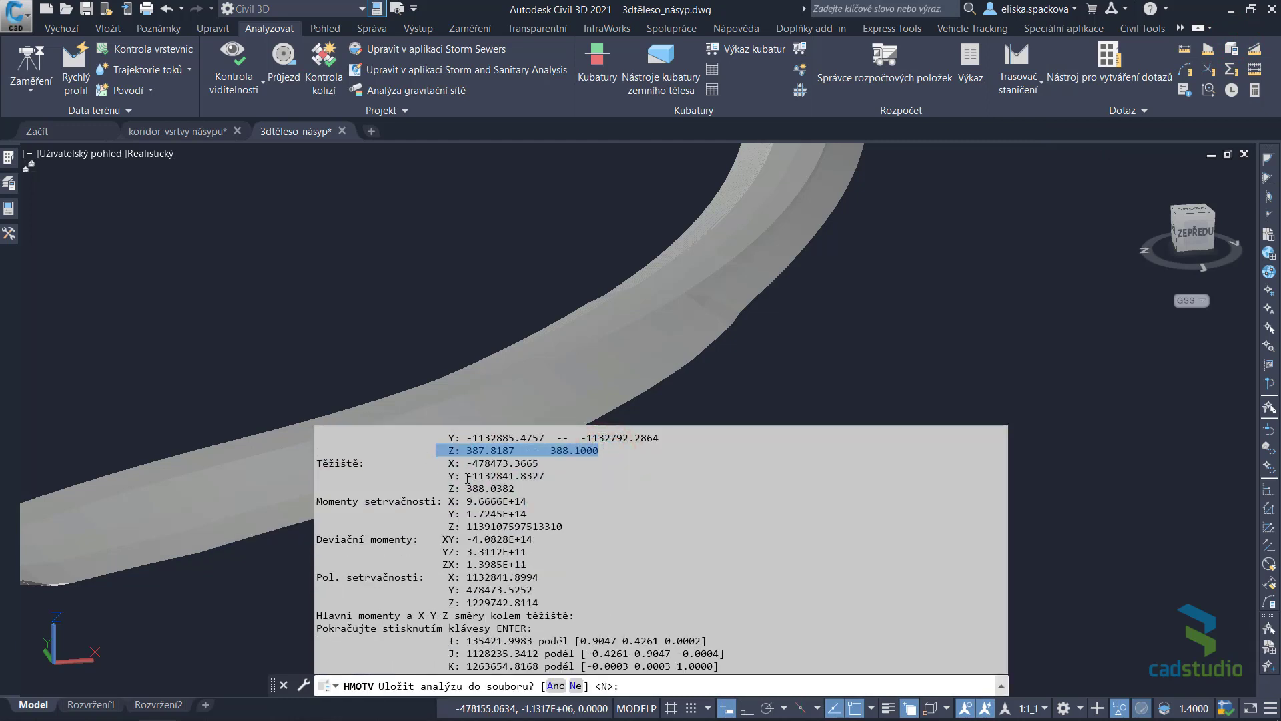
scroll(684, 494, up, 3)
scroll(684, 495, up, 1)
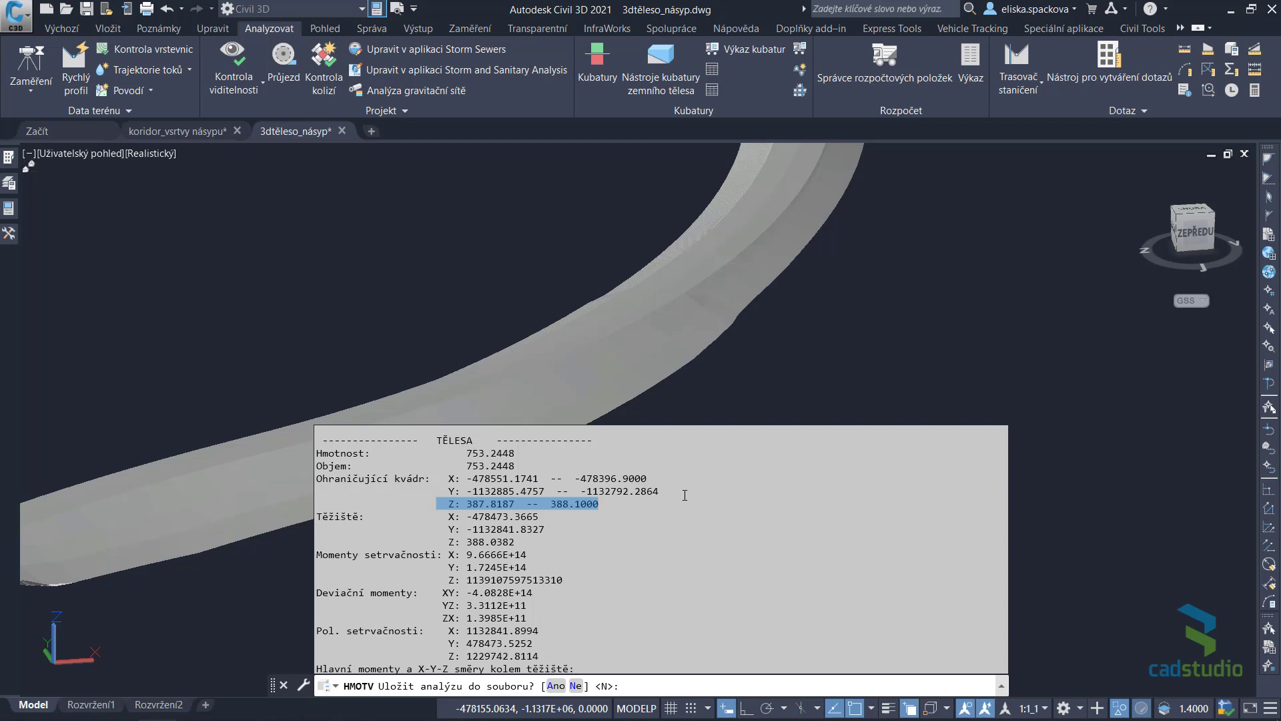
key(Escape)
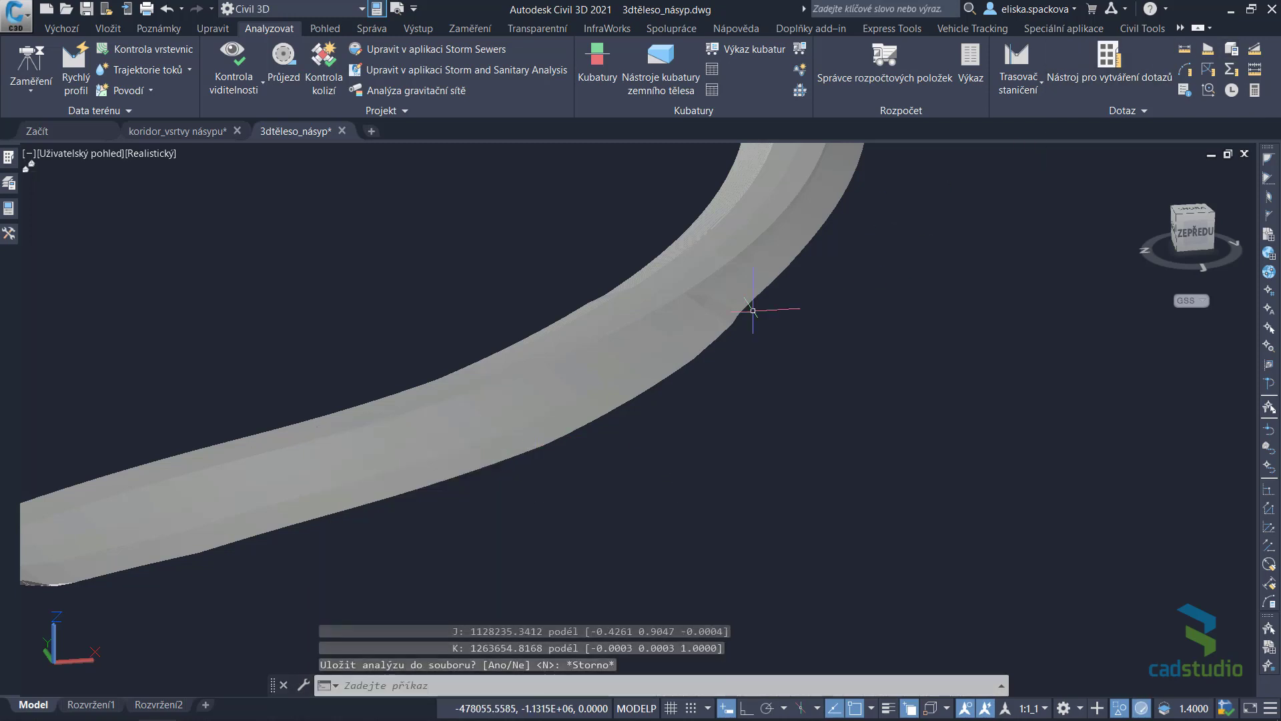
scroll(752, 310, down, 2)
Zoom out in the viewport.
scroll(753, 310, down, 2)
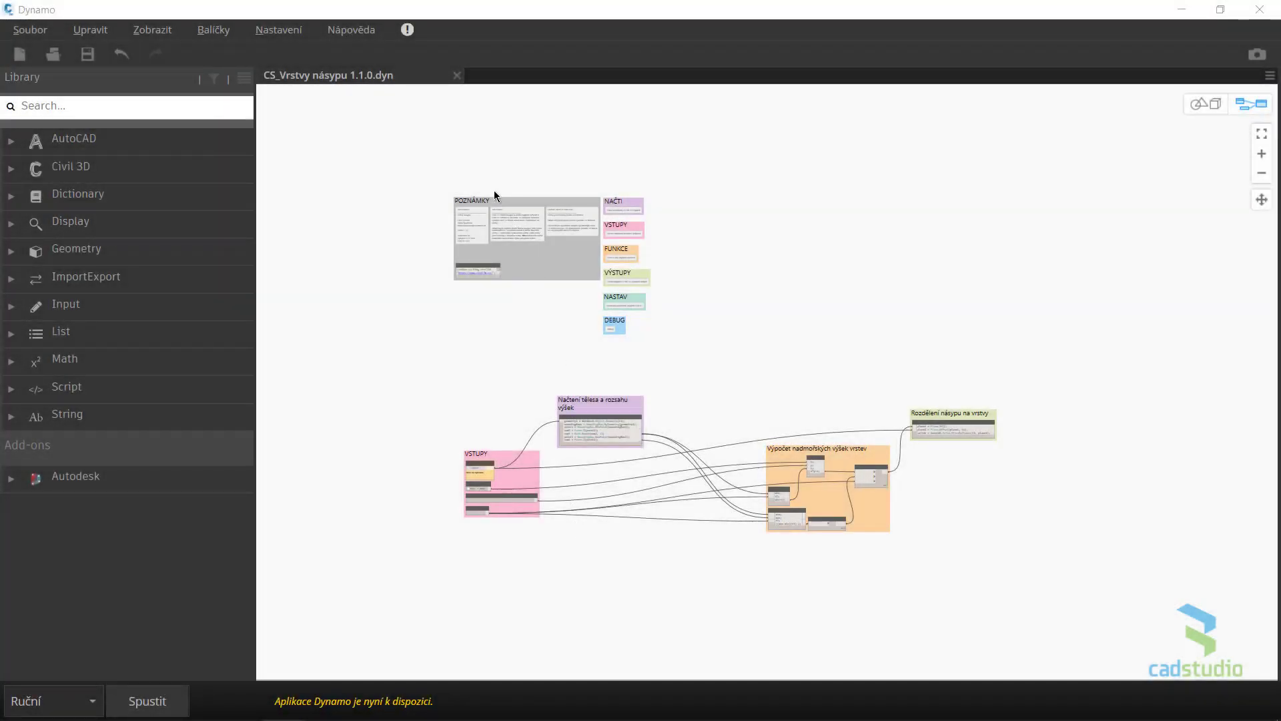
scroll(494, 191, up, 1)
scroll(492, 191, up, 1)
scroll(463, 183, up, 1)
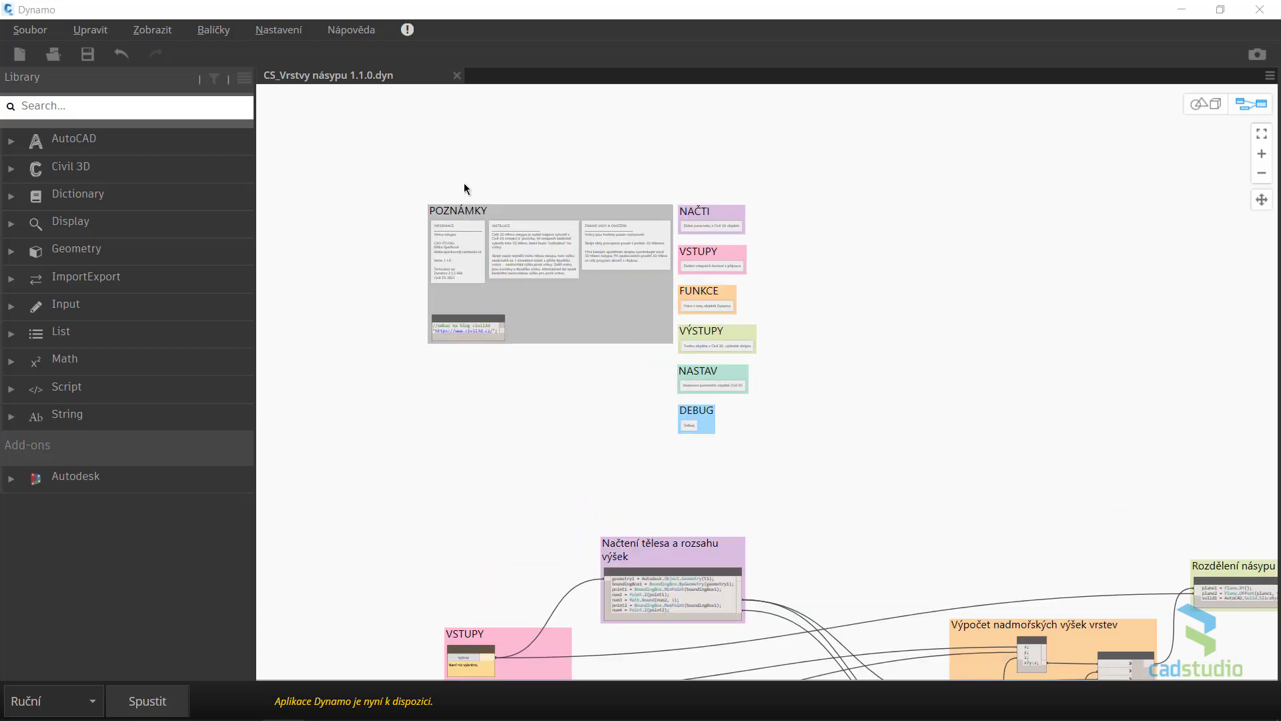
scroll(466, 182, up, 1)
scroll(465, 182, up, 1)
scroll(465, 182, up, 1)
scroll(465, 183, up, 1)
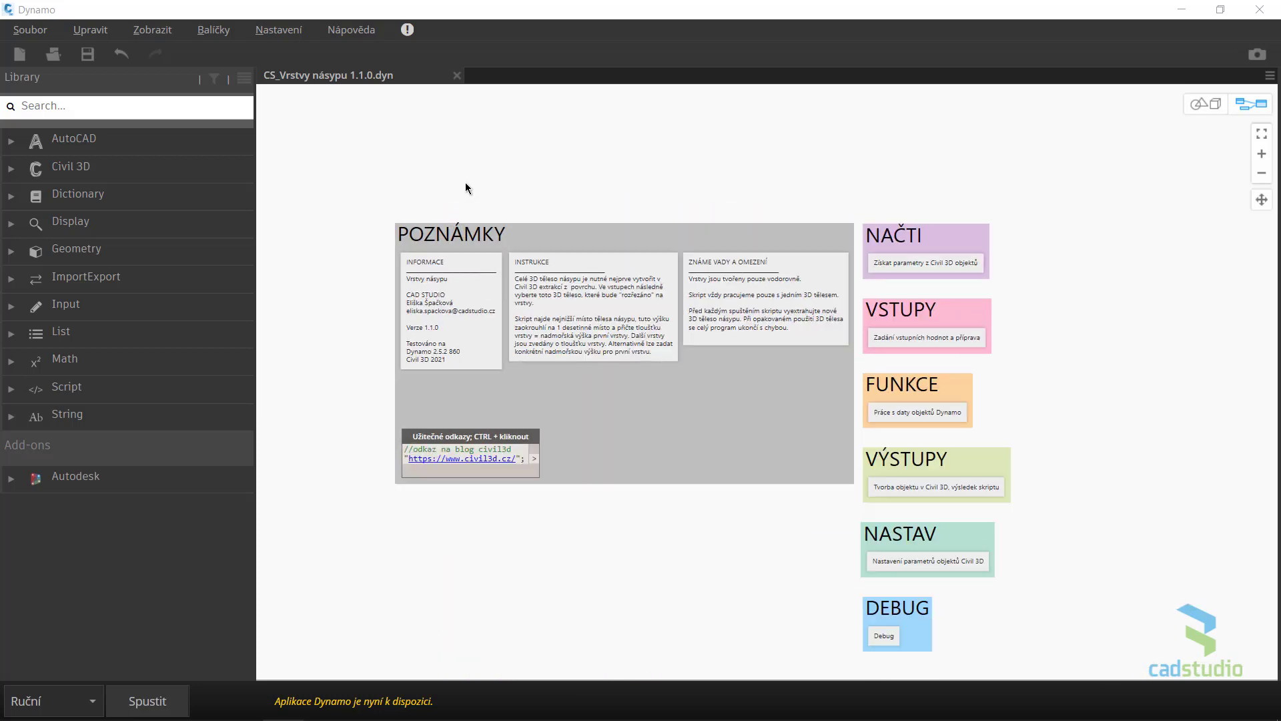